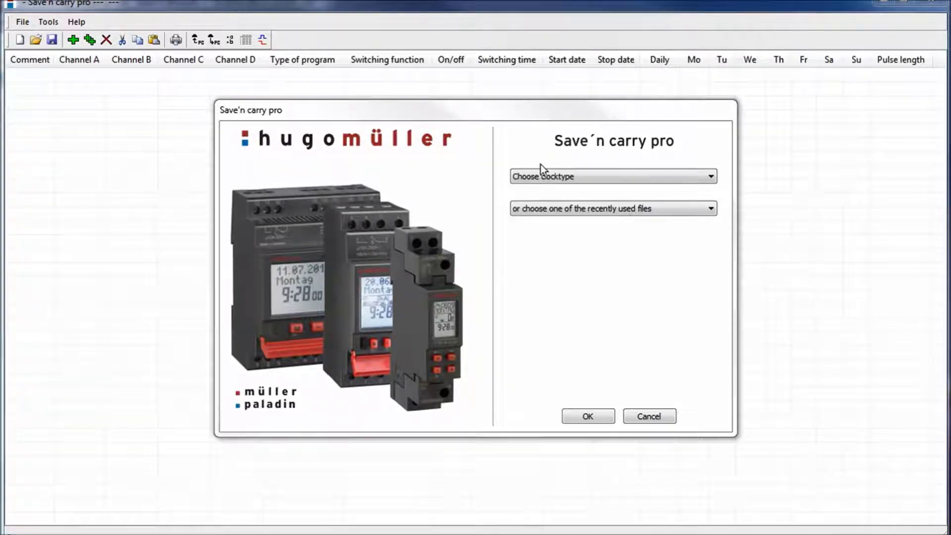
Step: Choose the SC28.x1 pro // 1724x1 pro clock type for the new project
left_click(602, 176)
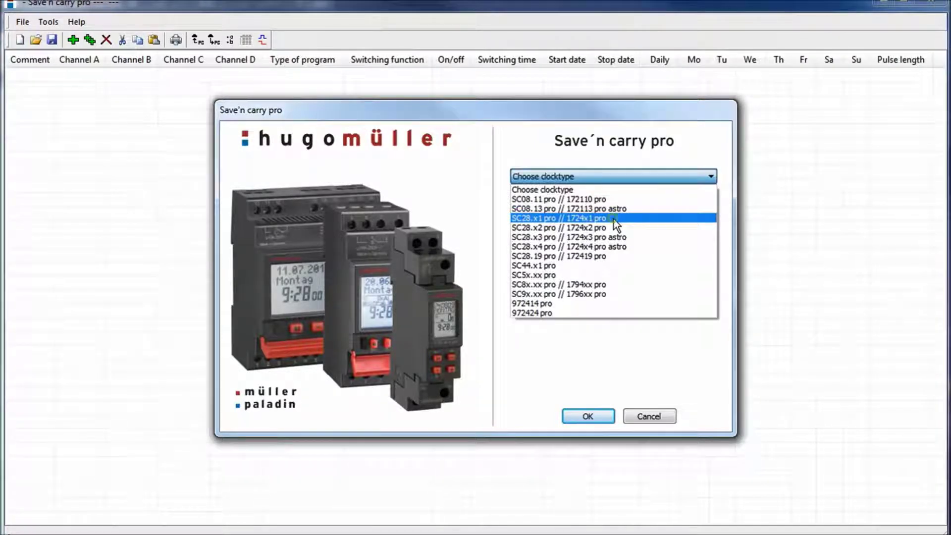
left_click(614, 219)
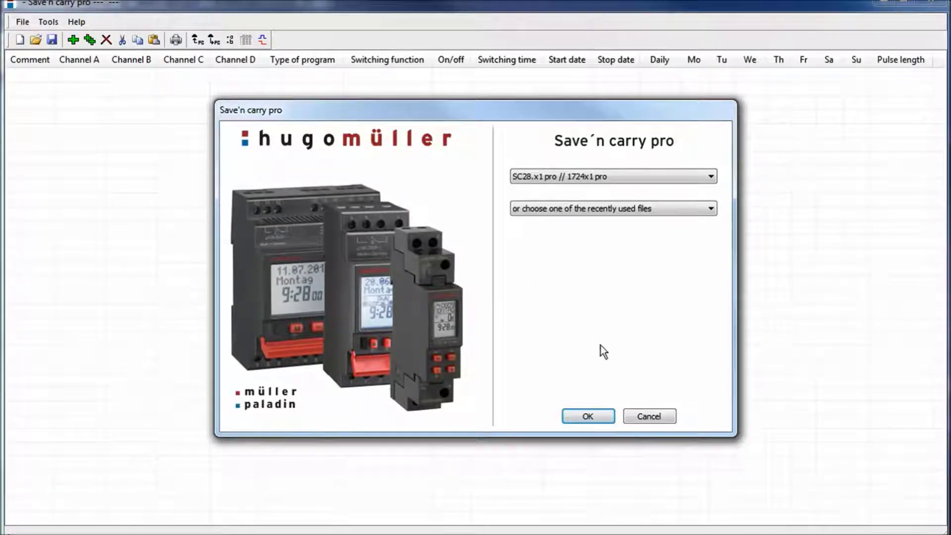
left_click(598, 417)
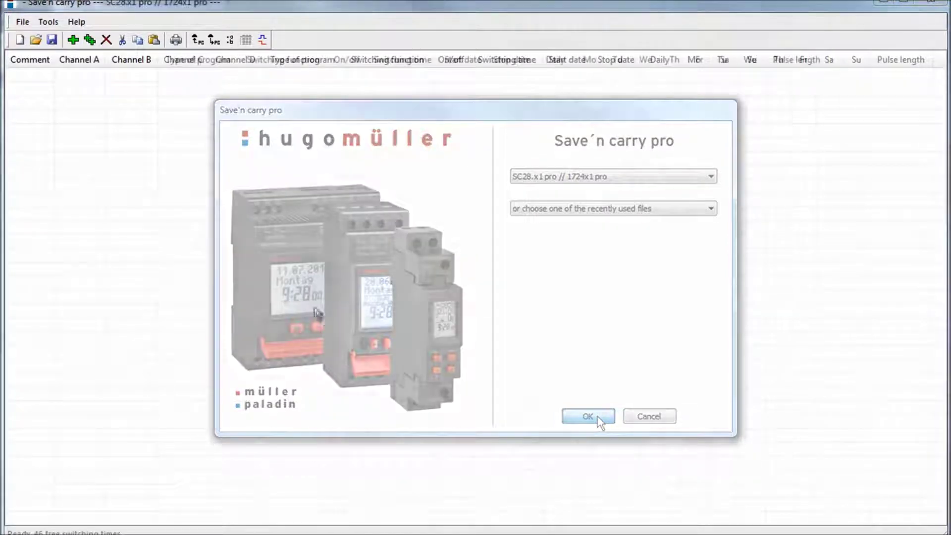
Step: Add a switching command commented 'Illumination (Garage / parking lot) ON (MO-FR)' on Channel A
left_click(75, 42)
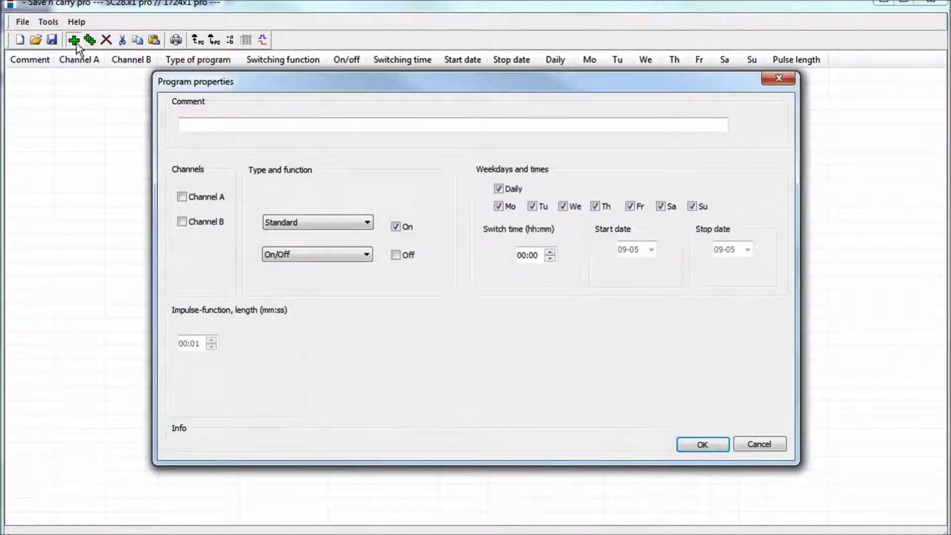
left_click_drag(269, 85, 273, 110)
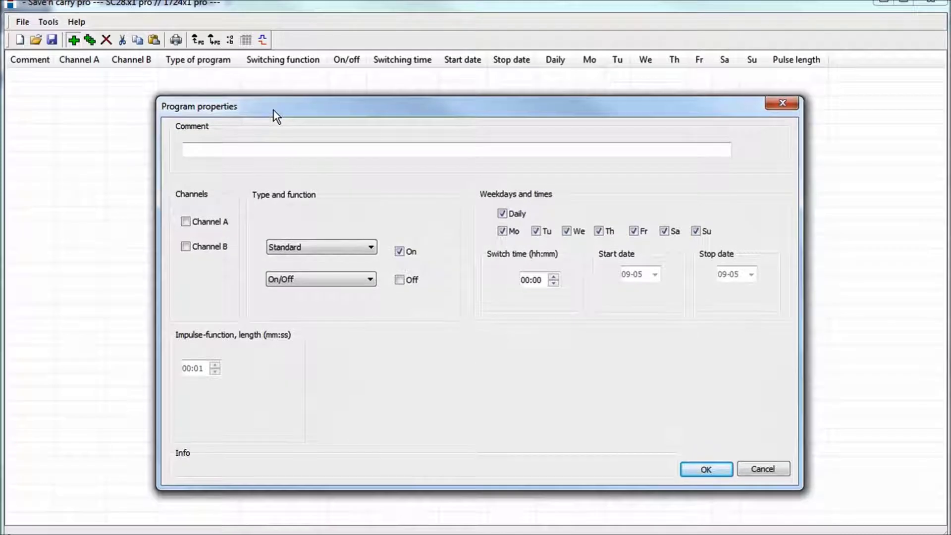
left_click(243, 149)
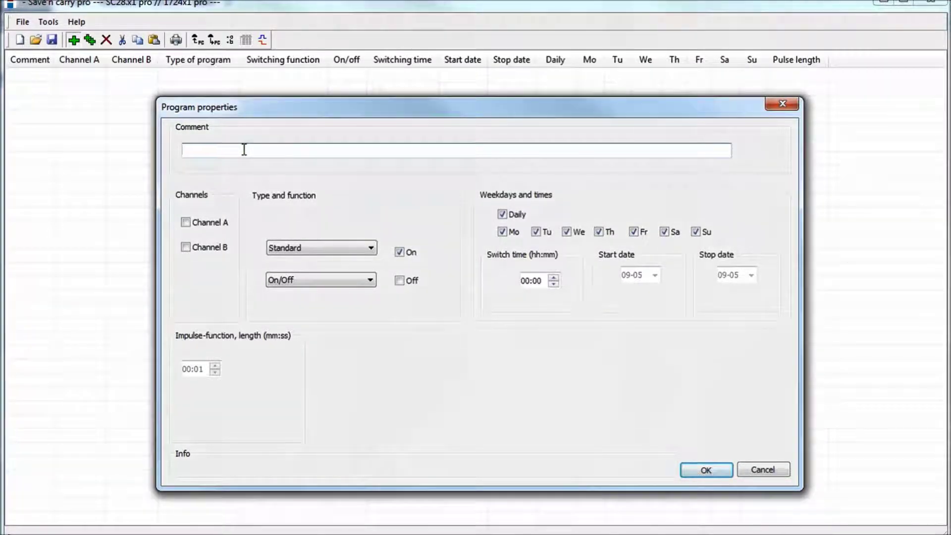
type("Illumination")
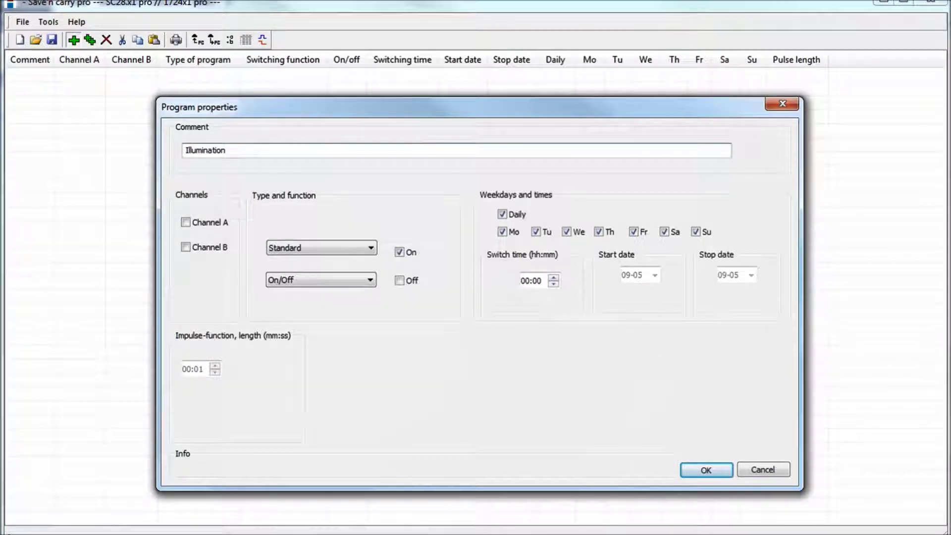
type(" (G")
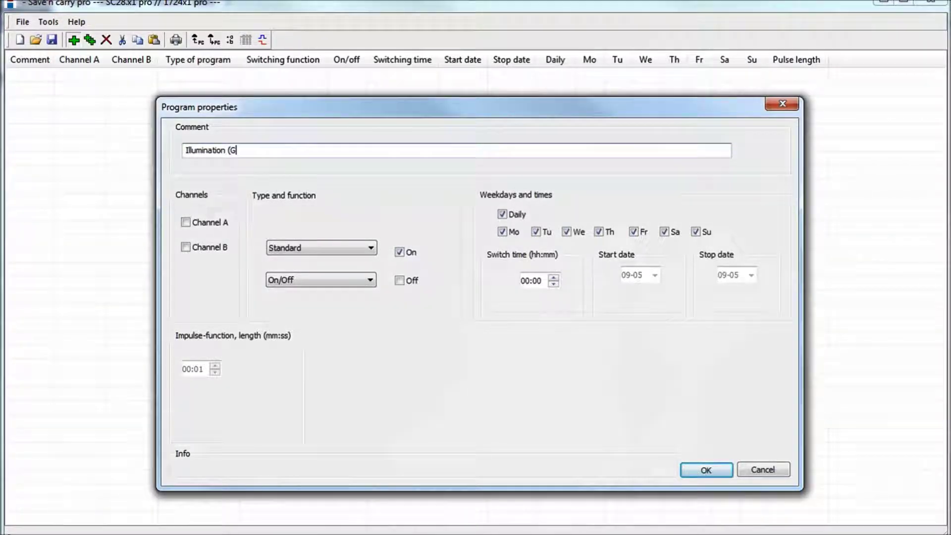
type("arage")
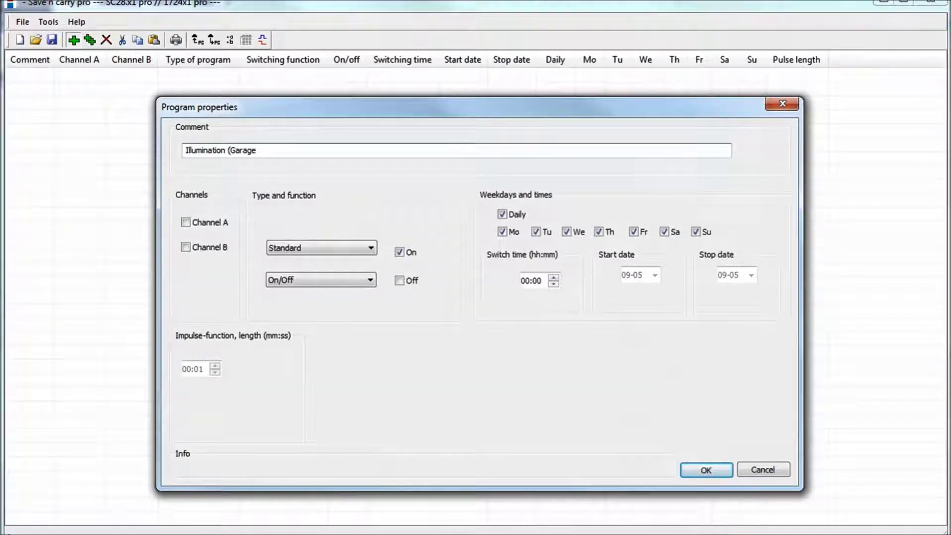
type(")")
key("BackSpace")
type("/")
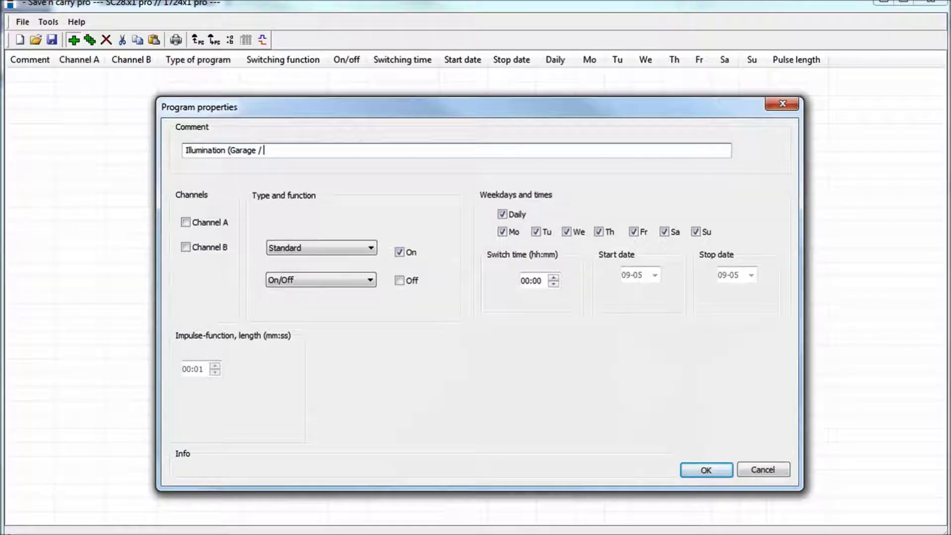
type(" parking lot)")
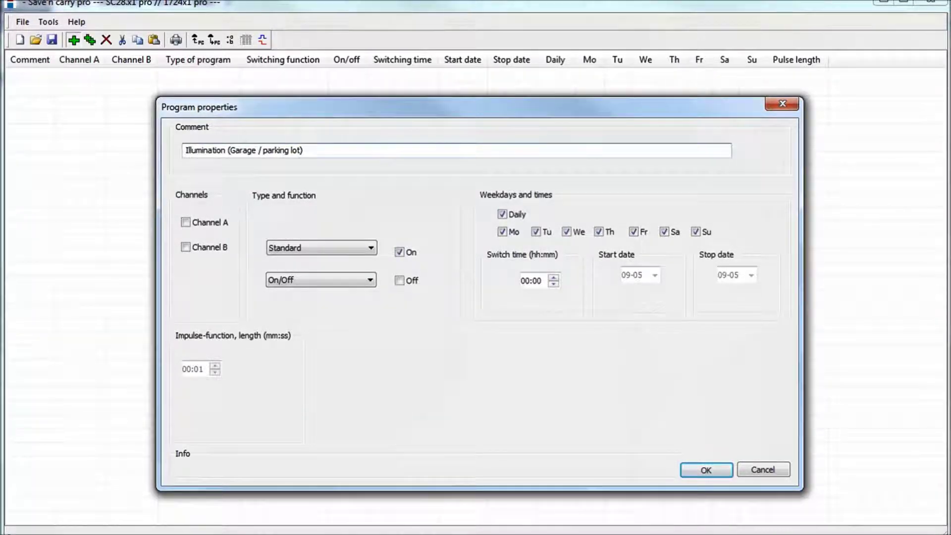
type("ON (MO")
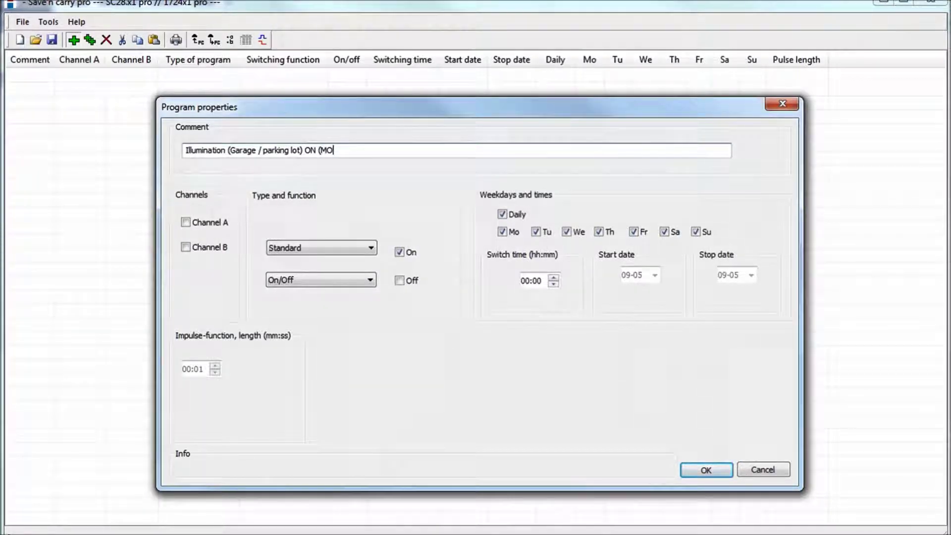
type("-FR)")
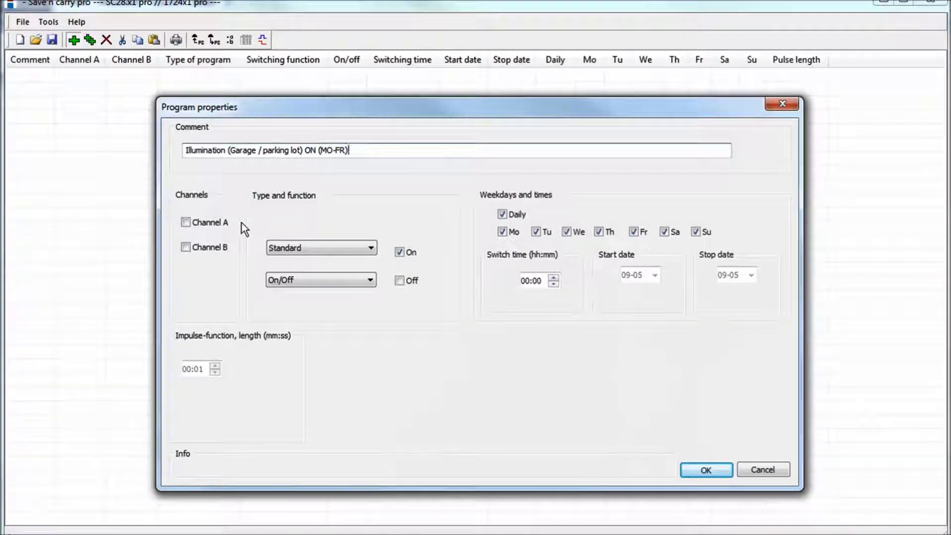
left_click(186, 222)
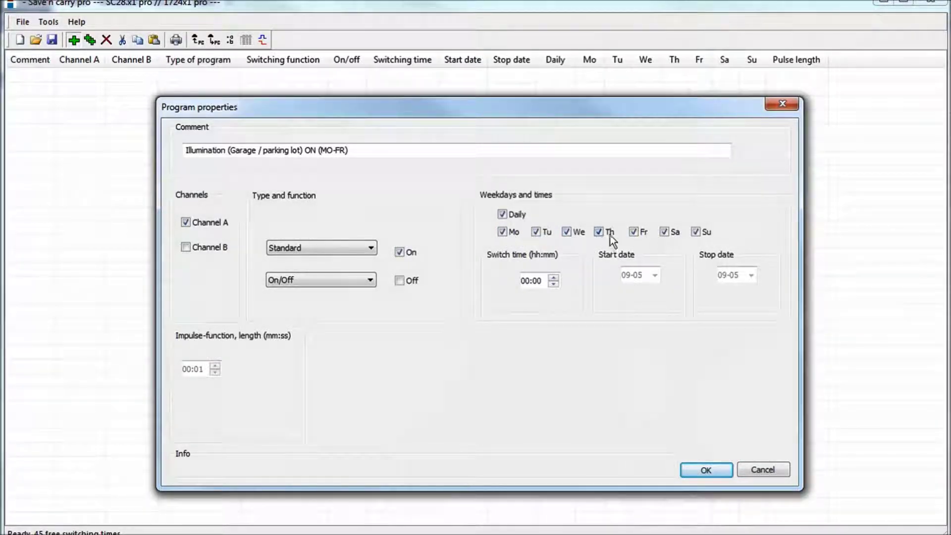
Step: Limit the ON command to Monday–Friday at 07:00 and add it to the table
left_click(665, 232)
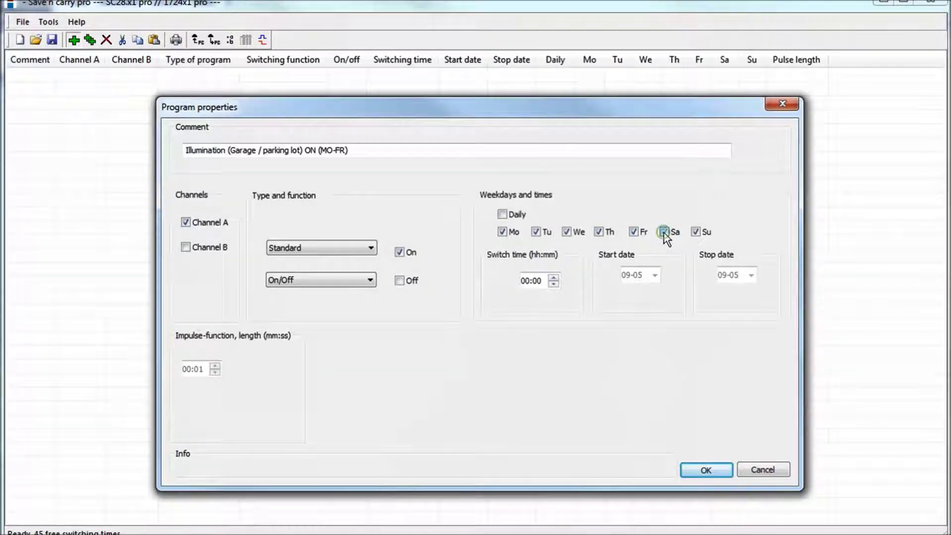
left_click(695, 232)
left_click(528, 281)
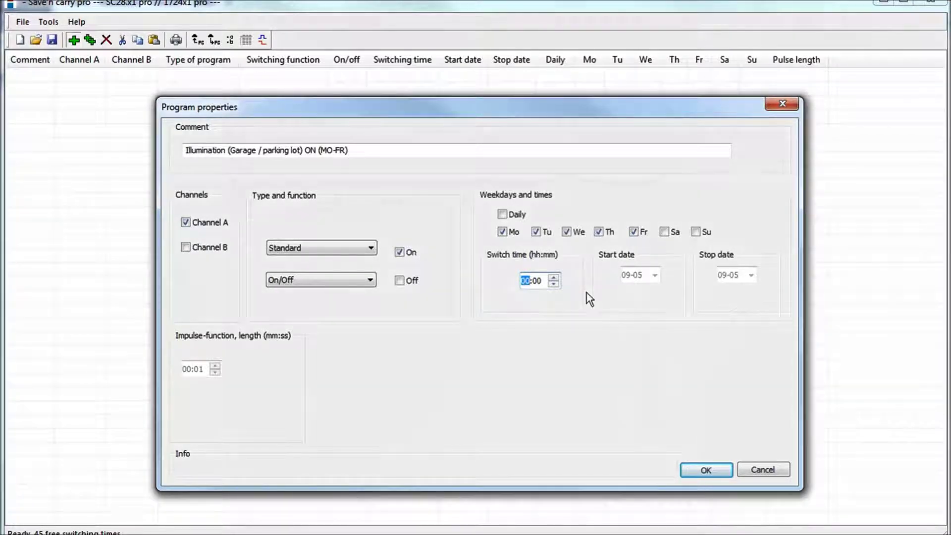
type("07")
key("Tab")
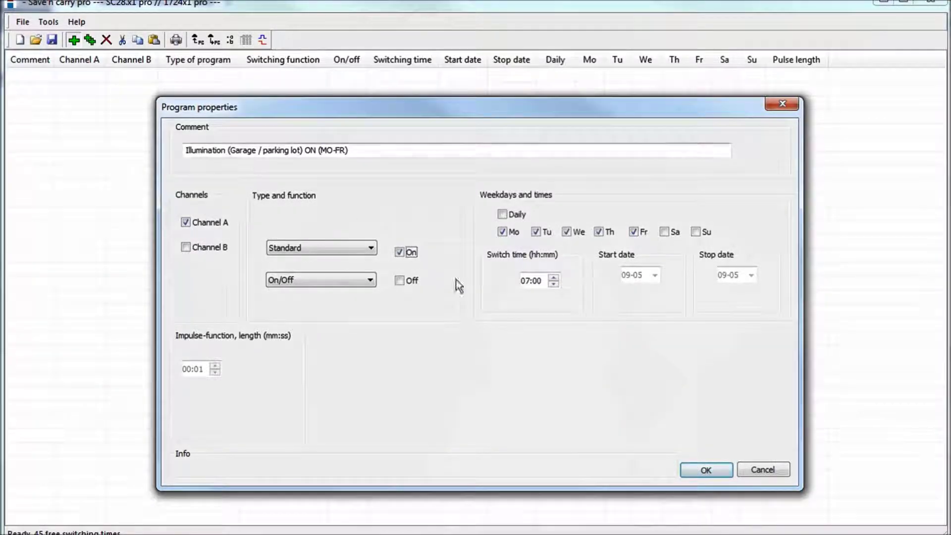
left_click(705, 471)
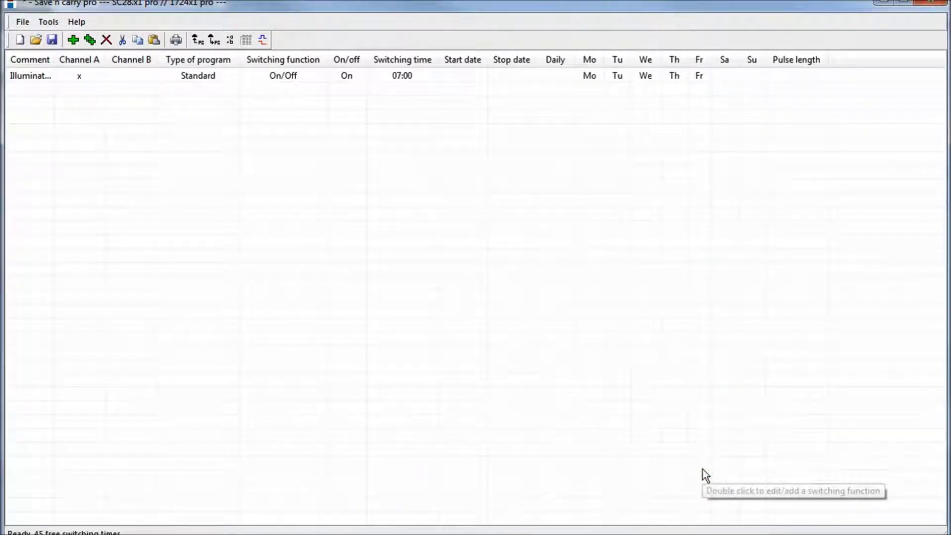
Step: Auto-fit the Comment column and begin a second switching command
double_click(53, 59)
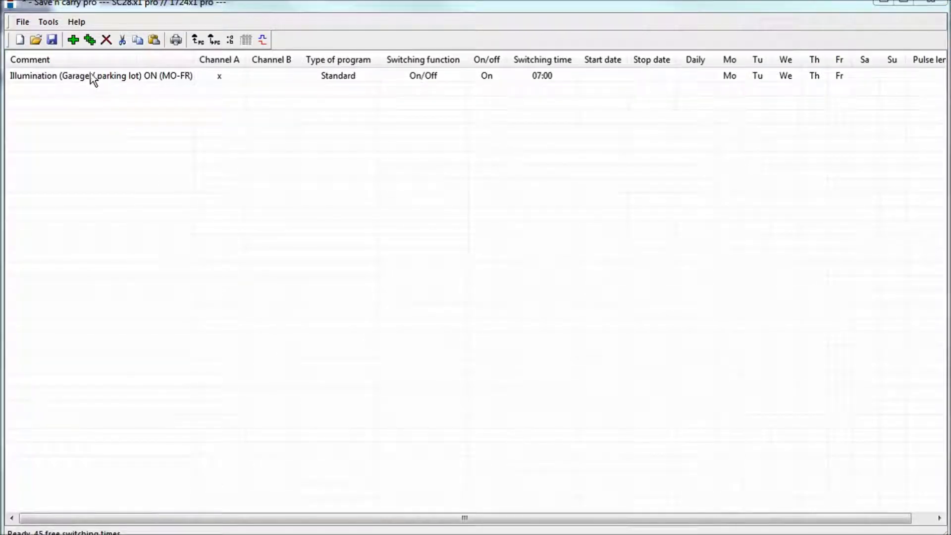
left_click(75, 42)
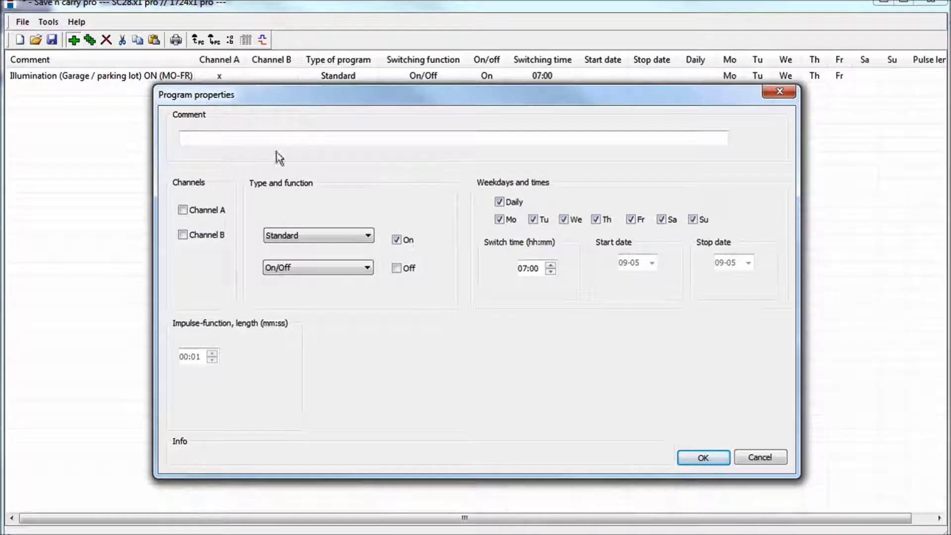
Step: Enter the comment 'Illumination (Garage / parking lot) OFF (MO-FR)' for the second command
left_click(240, 144)
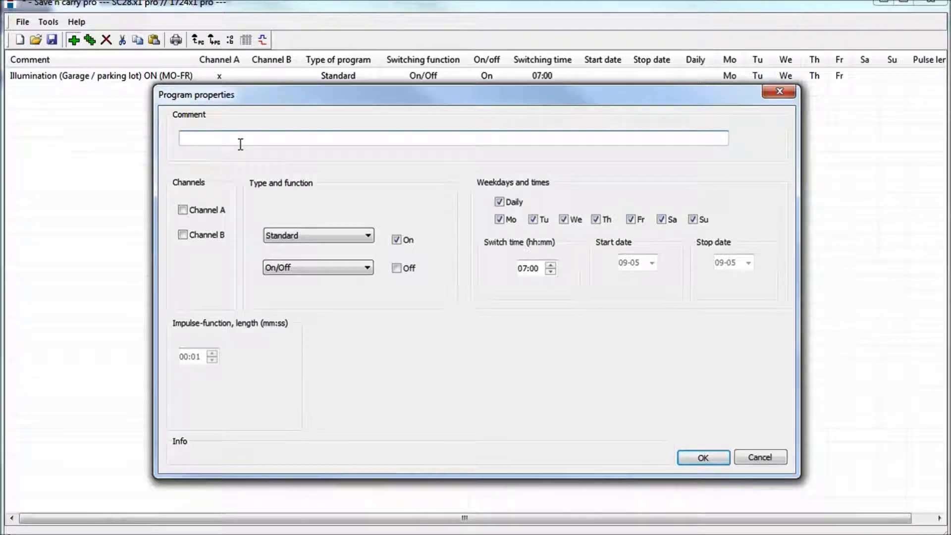
type("Illuminat")
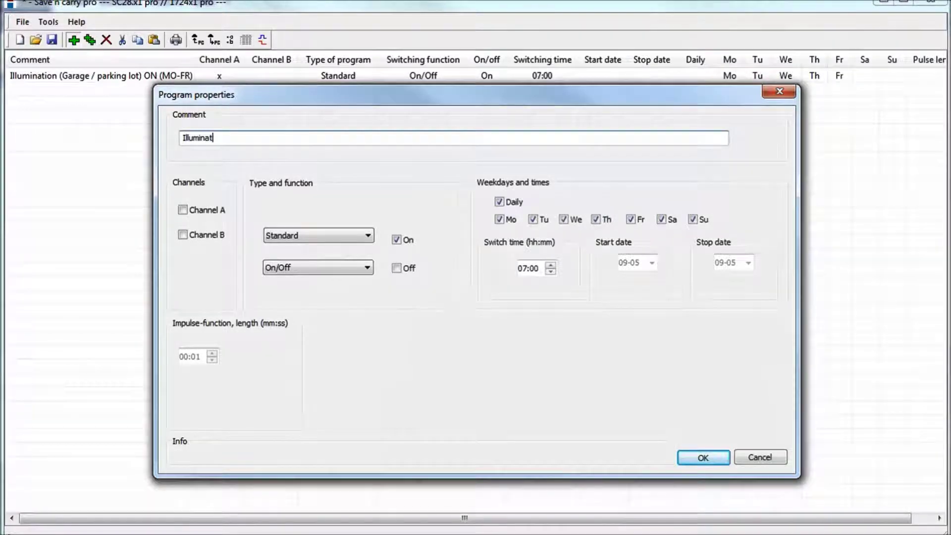
type("ion (Garage / ")
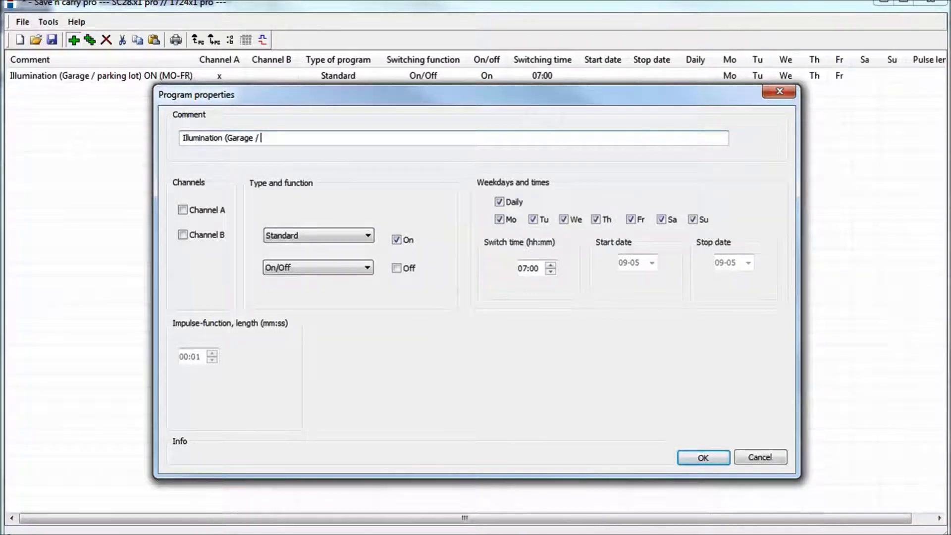
type("parking l")
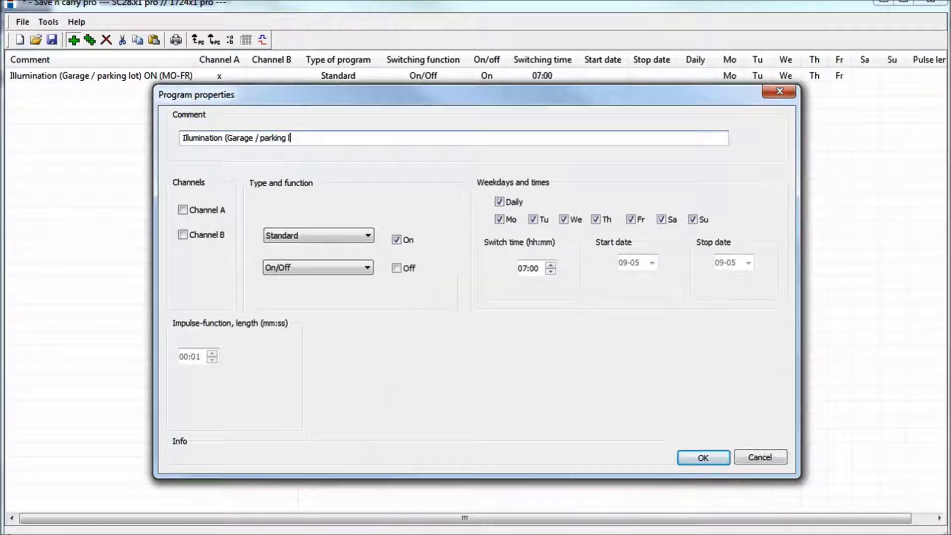
type("ot)")
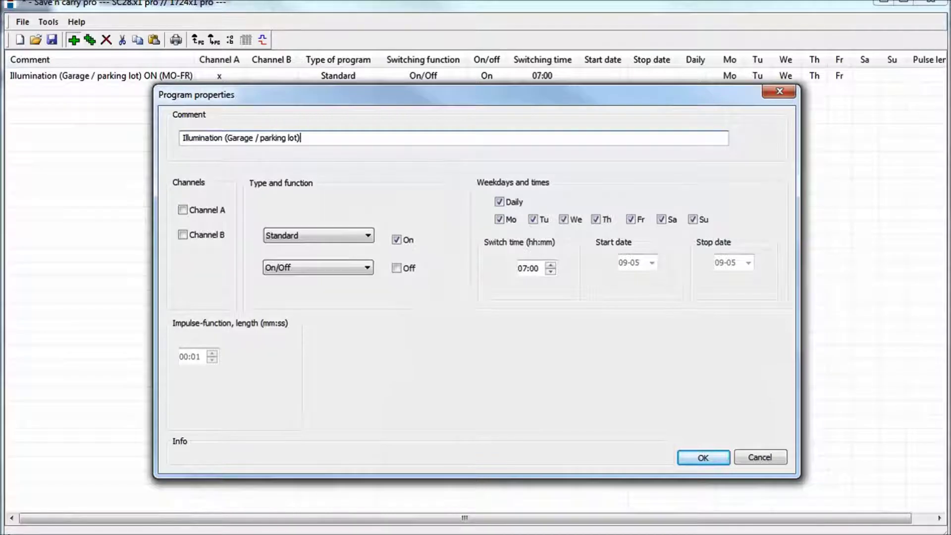
type(" OFF")
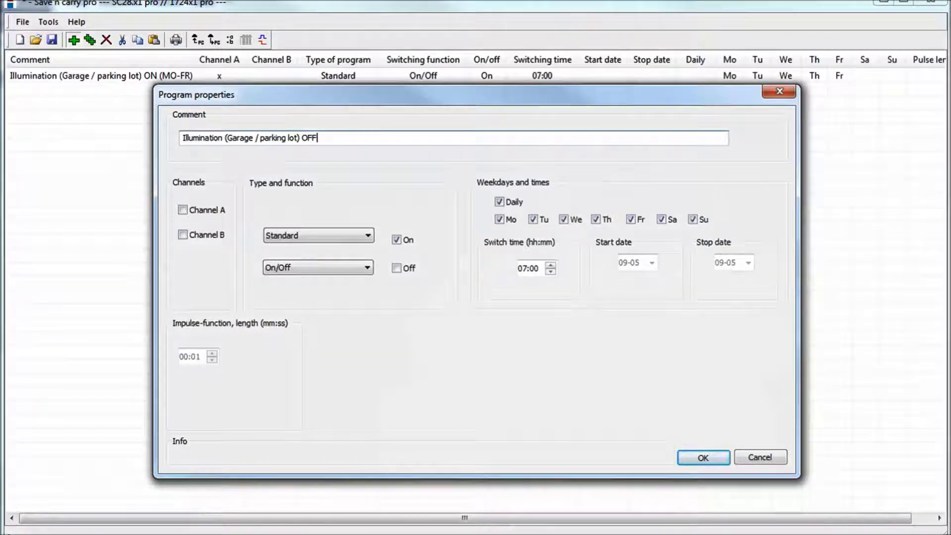
type(" (MO")
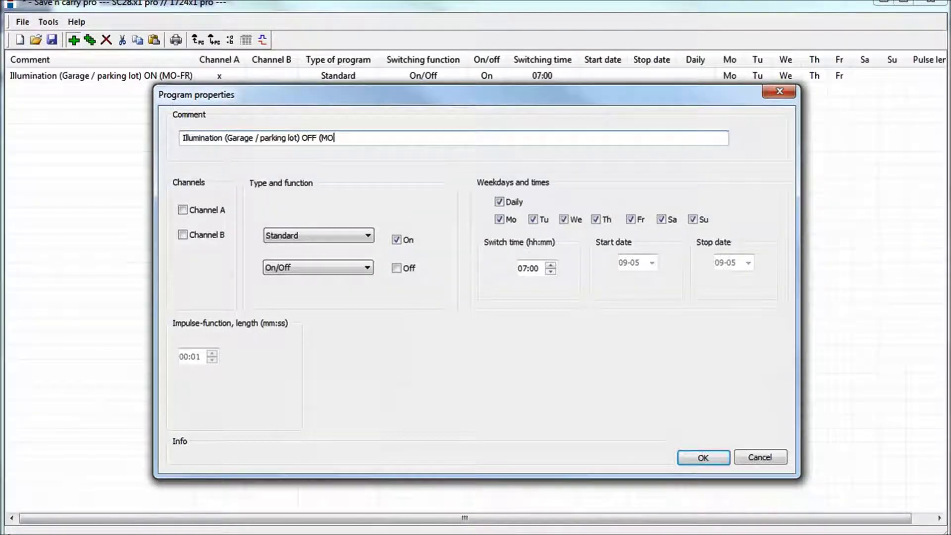
type("-FR)")
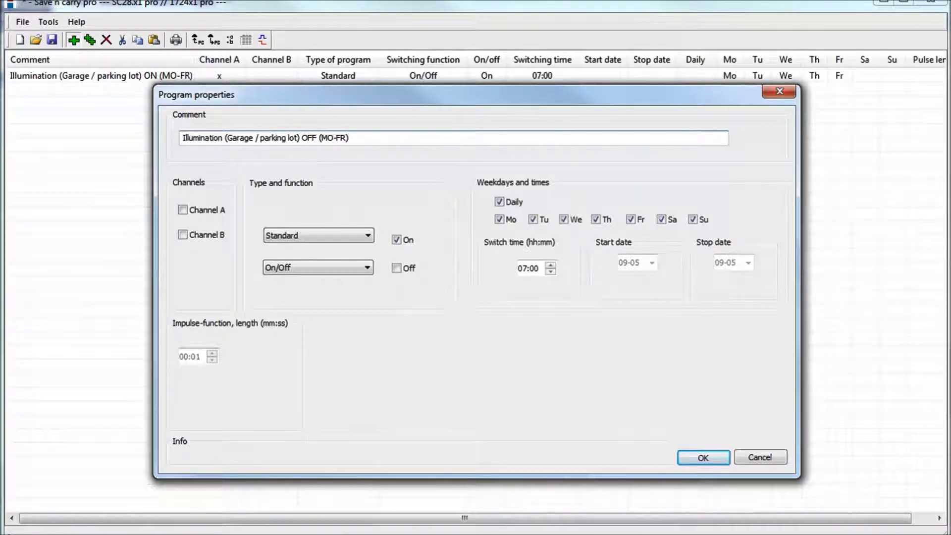
Step: Assign the second command to Channel A with the switching state set to Off
left_click(182, 210)
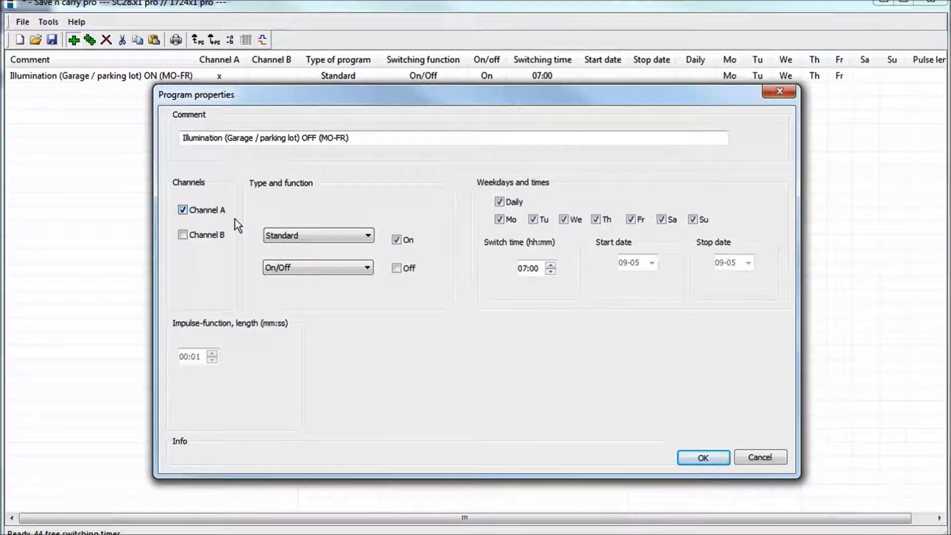
left_click(288, 233)
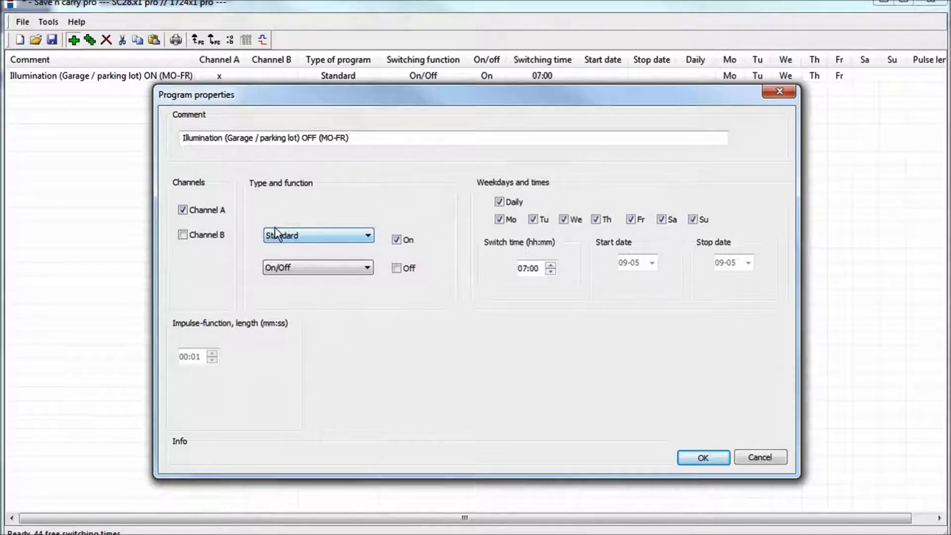
left_click(265, 269)
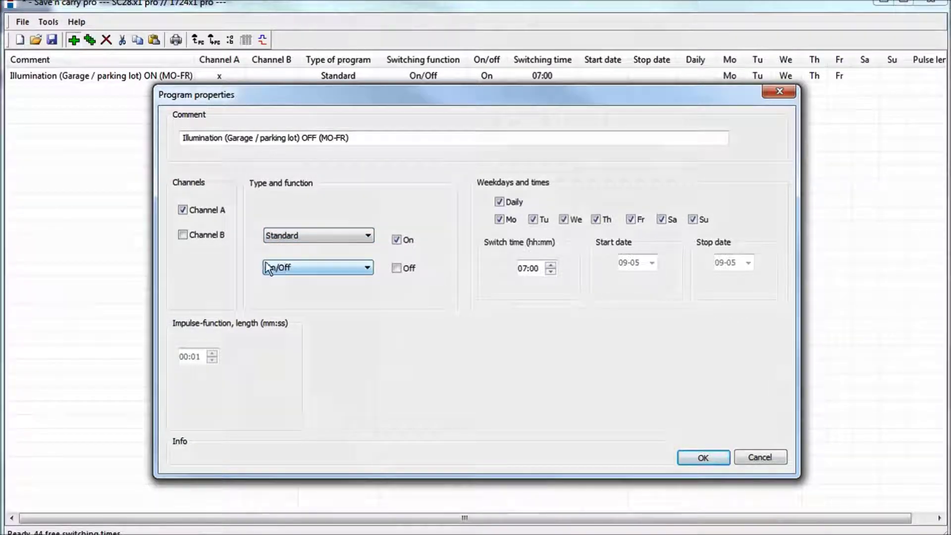
left_click(397, 268)
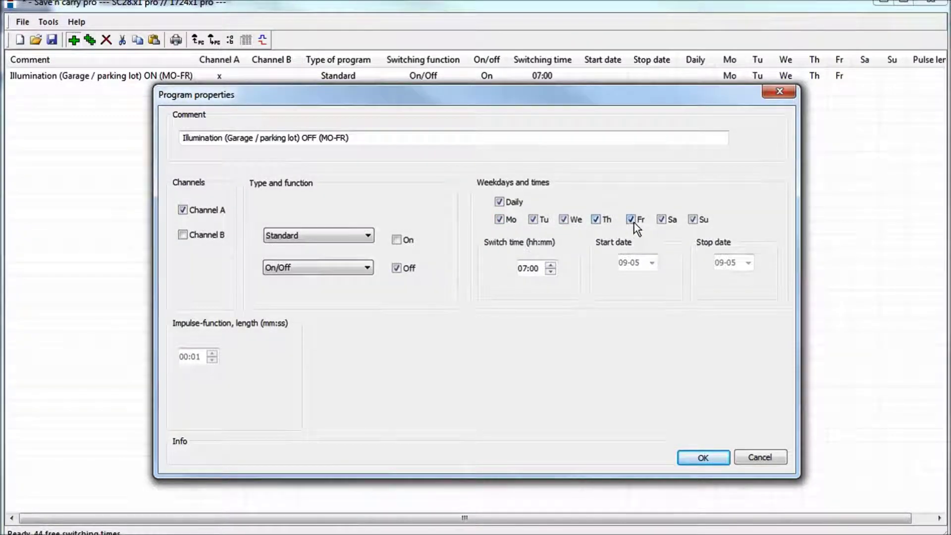
Step: Restrict the OFF command to Monday–Friday at 21:00, add it, and auto-fit the Comment column
left_click(661, 221)
left_click(693, 221)
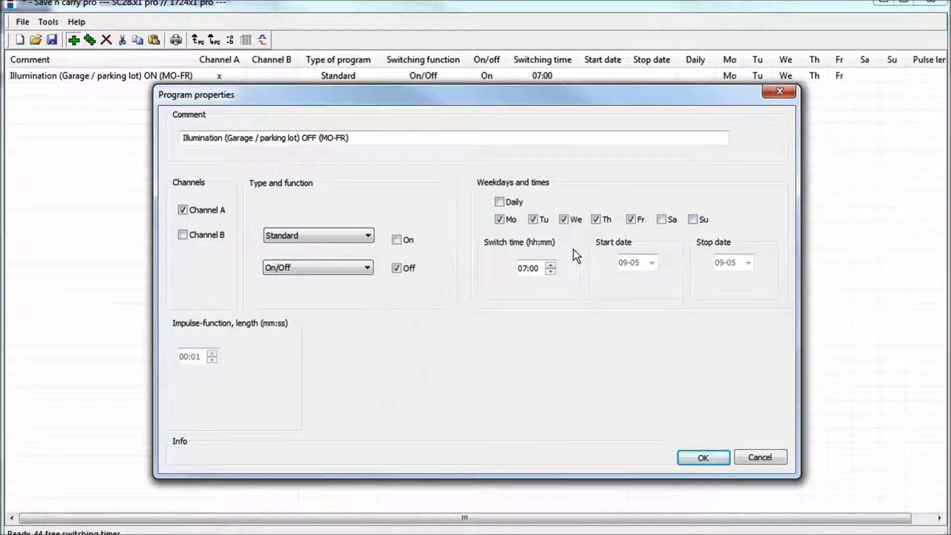
left_click(524, 268)
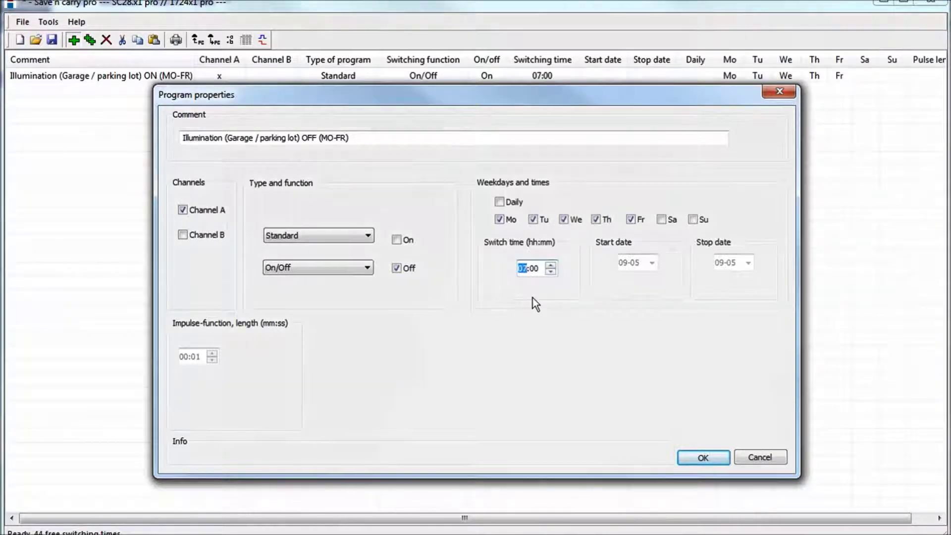
type("21")
key("Tab")
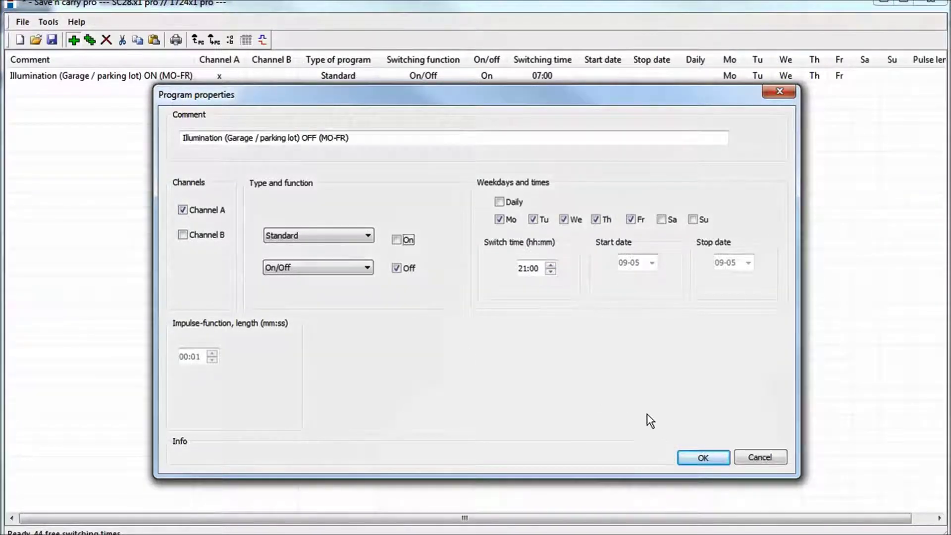
left_click(691, 459)
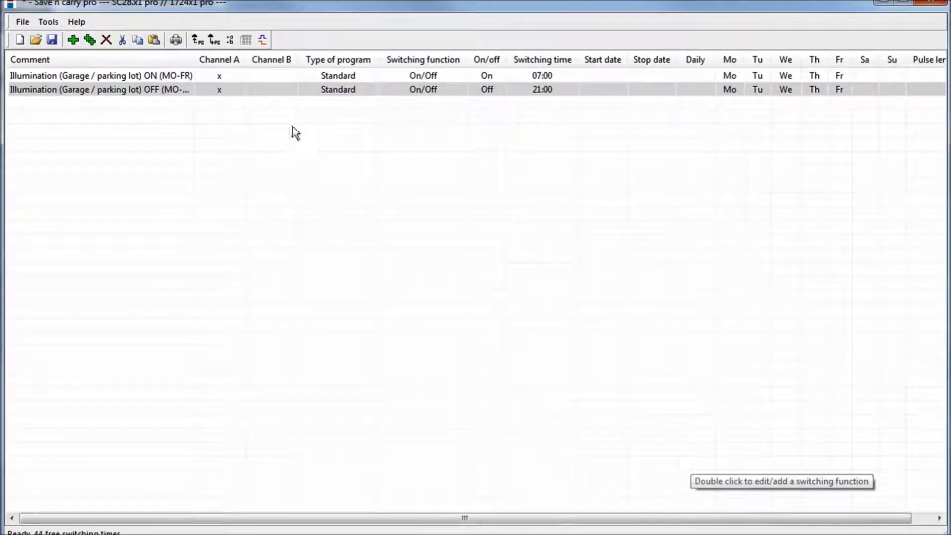
double_click(194, 59)
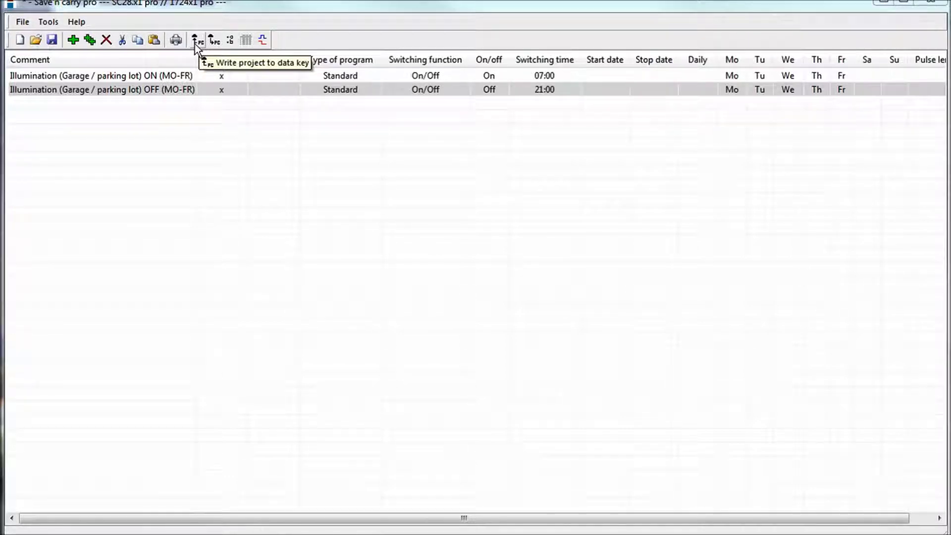
Step: Write both lighting commands to the data key and close the completed transfer
left_click(196, 40)
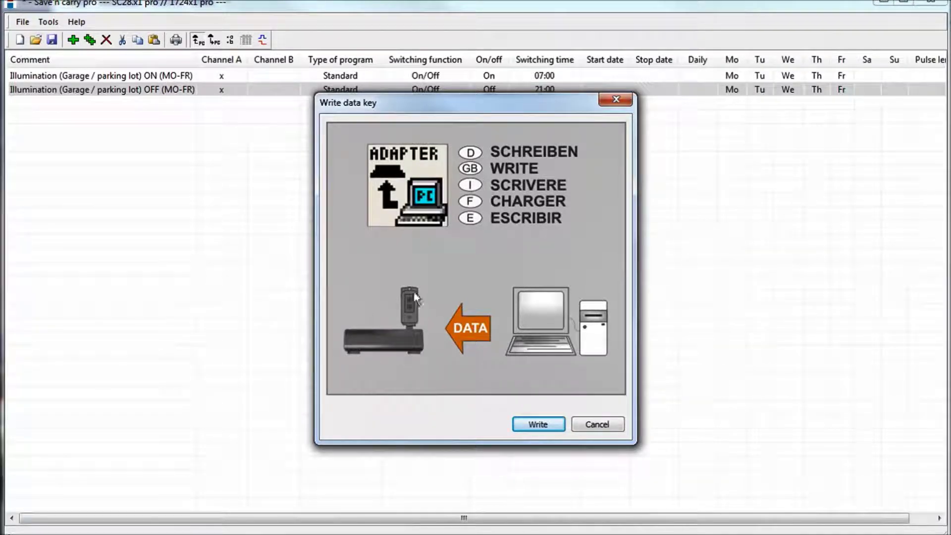
left_click(345, 341)
left_click(546, 426)
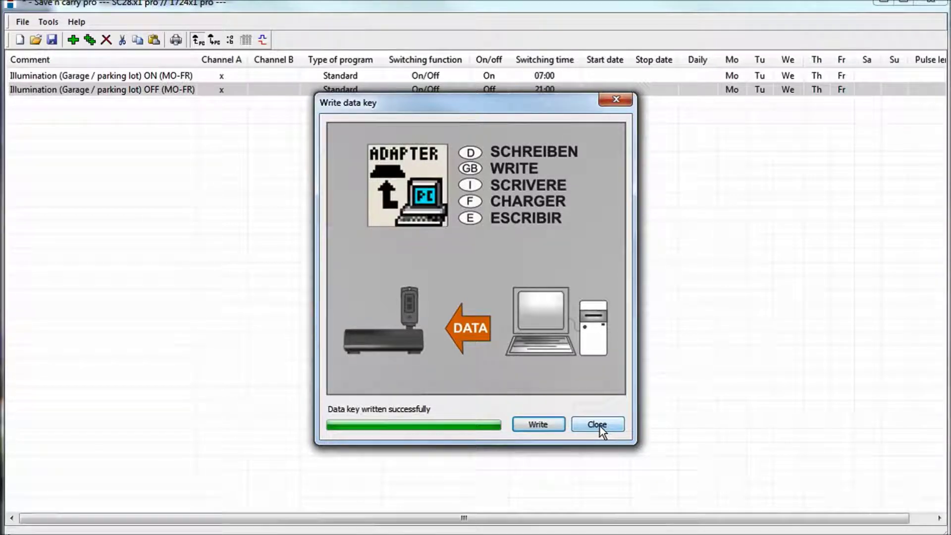
left_click(597, 424)
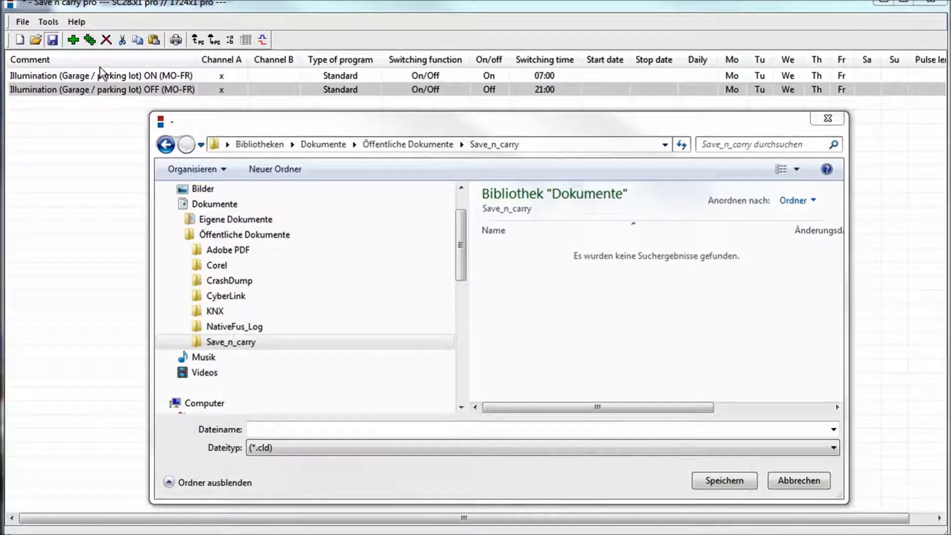
Step: Save the project as Illumination_parking_garage.cld
left_click(52, 40)
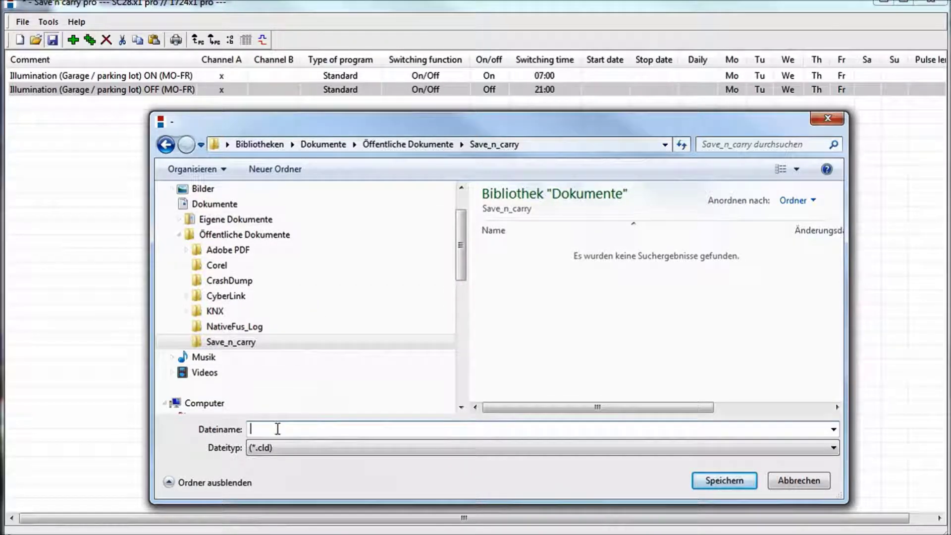
type("Illumination")
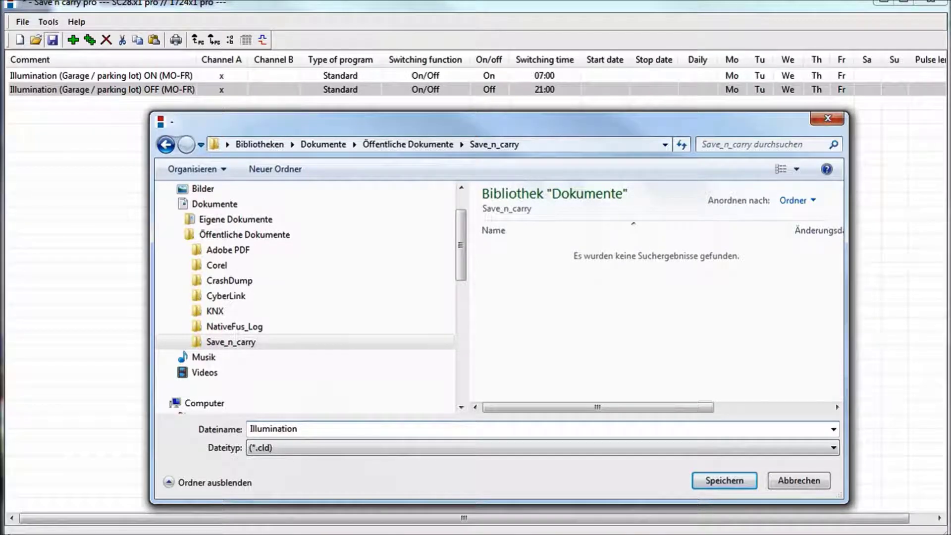
type("_parking_garage")
left_click(719, 481)
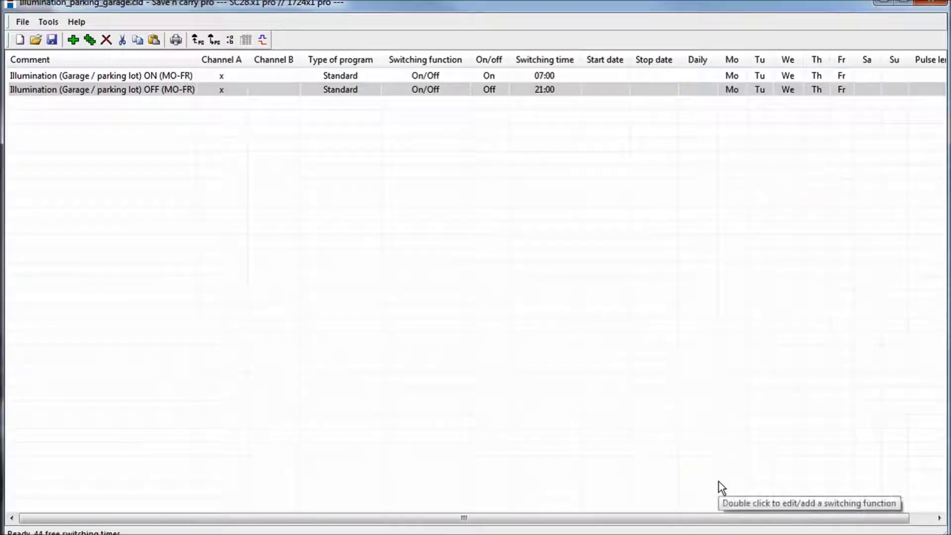